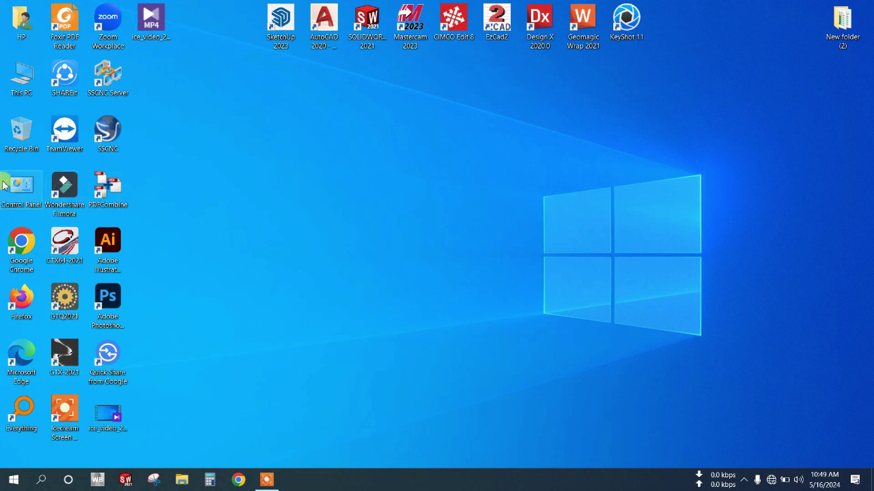
Open Control Panel's list of installed programs and launch the uninstaller for the SolidWorks Corporation 2021 entry
click(41, 480)
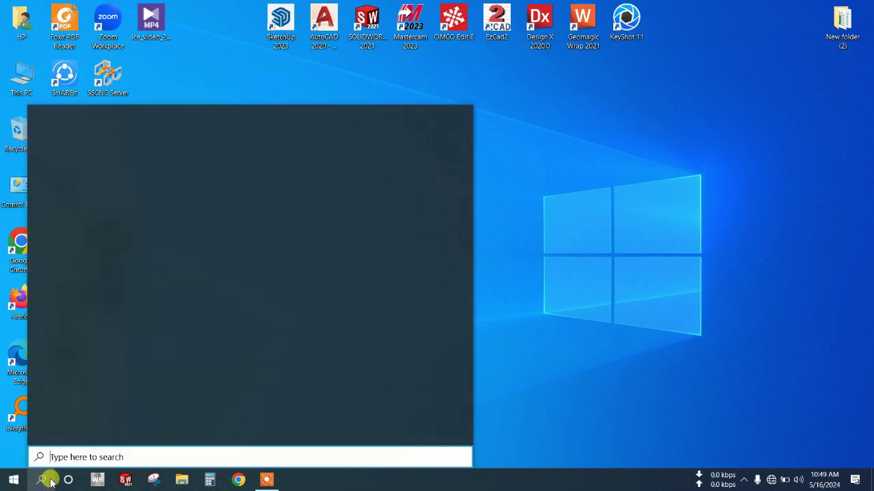
text(con)
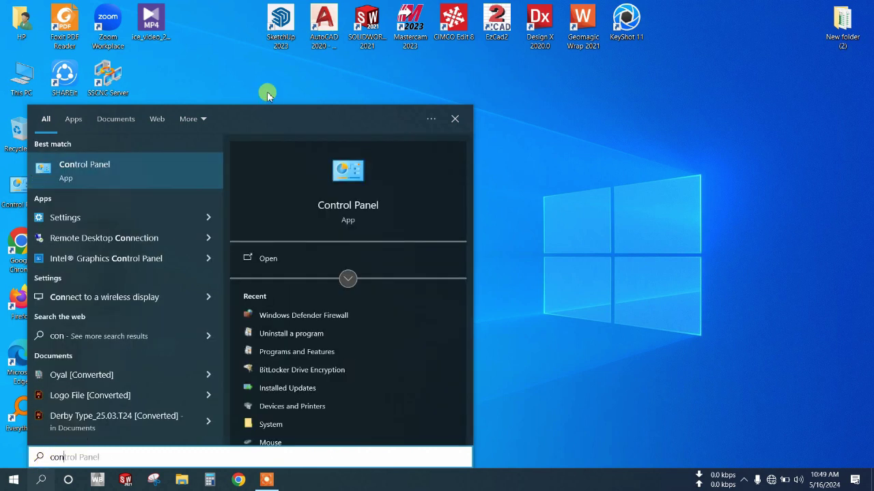
click(107, 167)
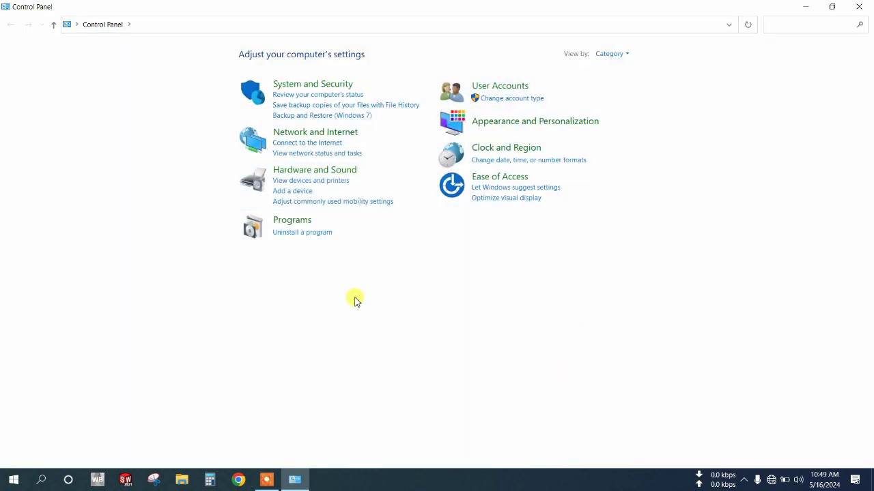
click(302, 233)
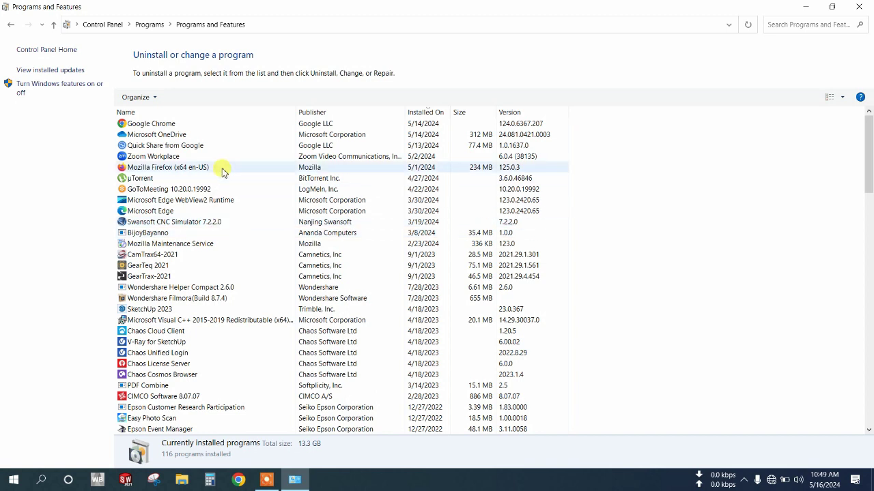
scroll(222, 170, down, 20)
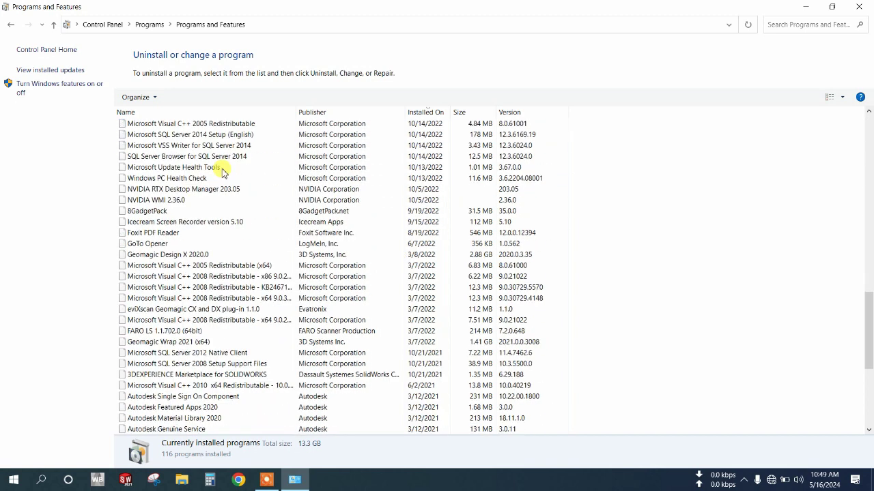
scroll(222, 171, up, 13)
click(220, 374)
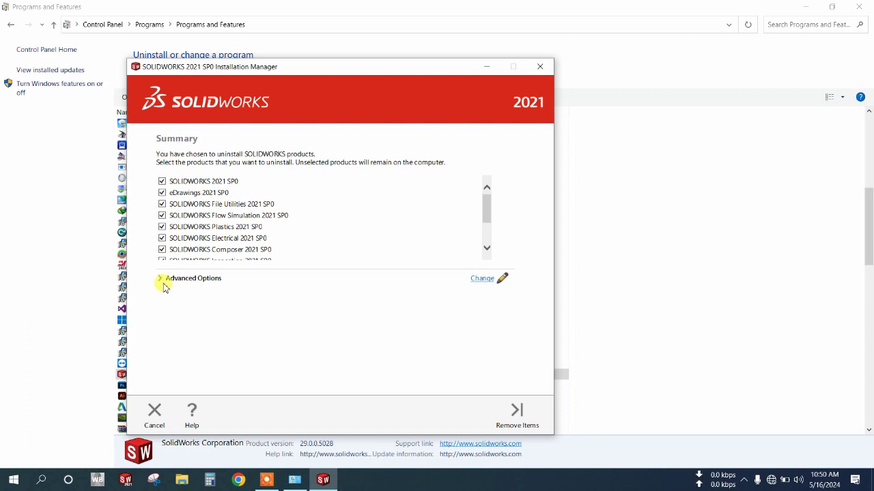
Set the advanced uninstall options to also remove Registry Entries, Data Files and Folders, and Download Files and Folders
click(483, 281)
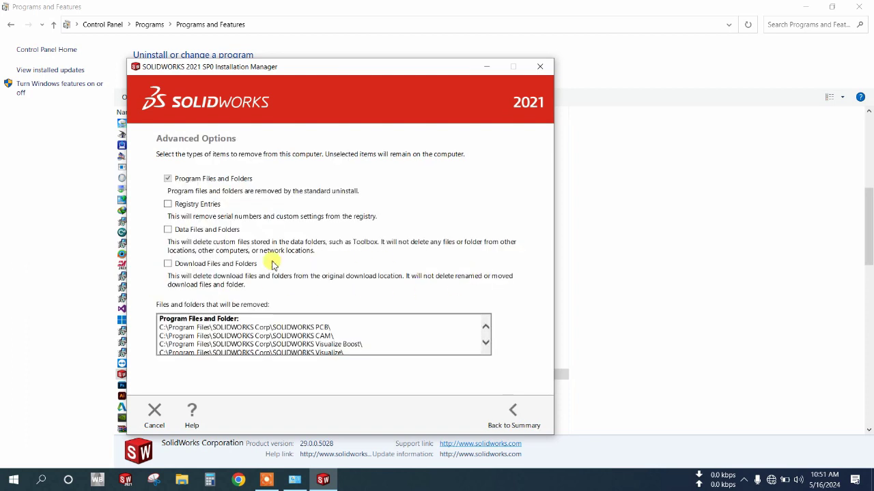
click(168, 205)
click(168, 230)
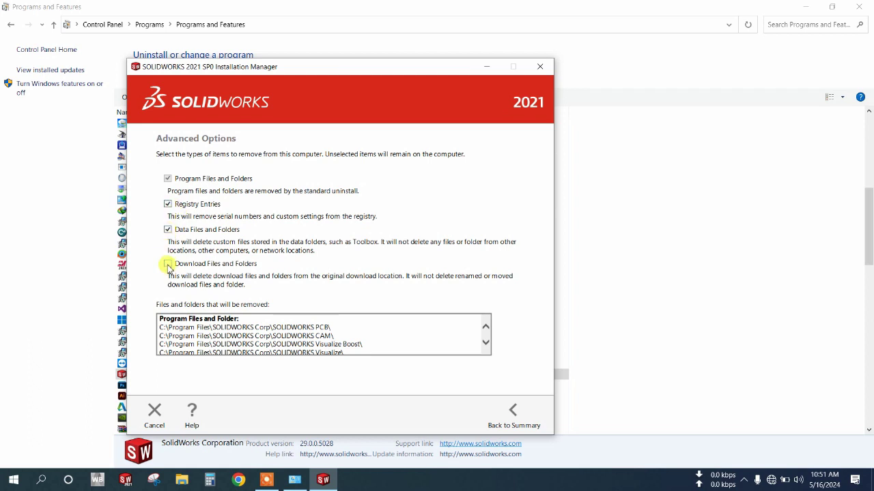
click(168, 264)
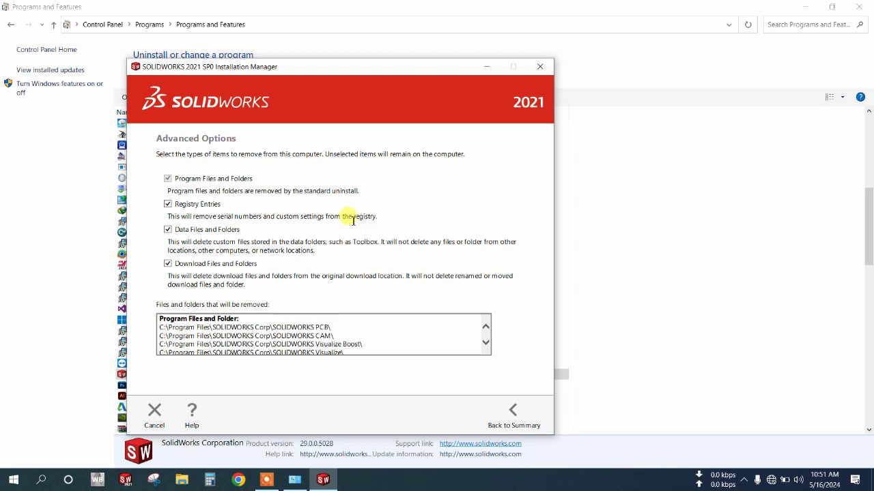
click(515, 415)
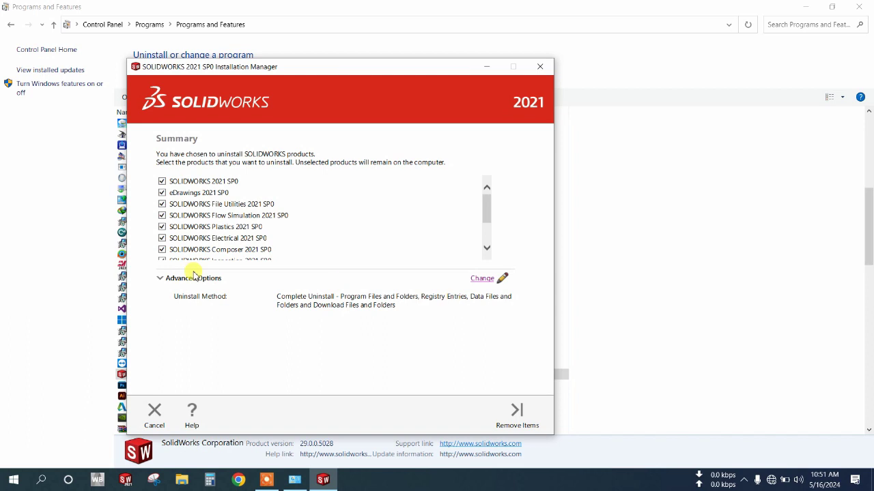
Remove all the selected SOLIDWORKS 2021 products, agreeing to continue without backing up the SOLIDWORKS Electrical environment
scroll(212, 259, down, 2)
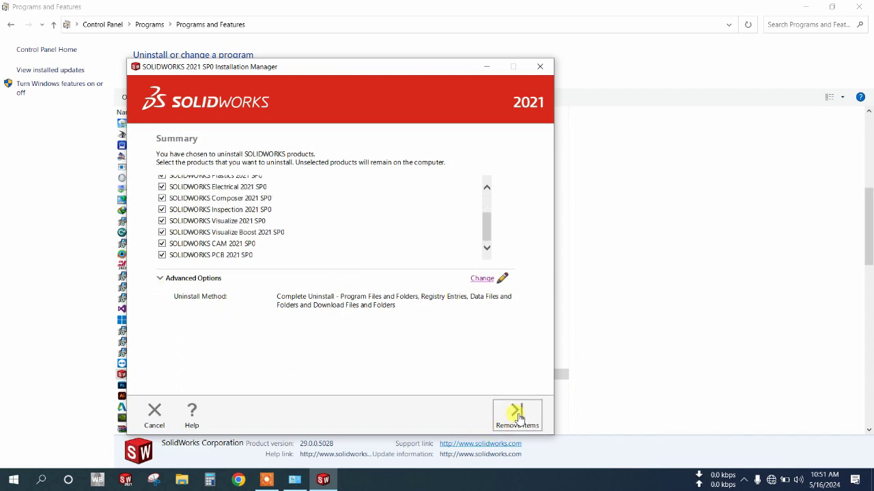
click(517, 417)
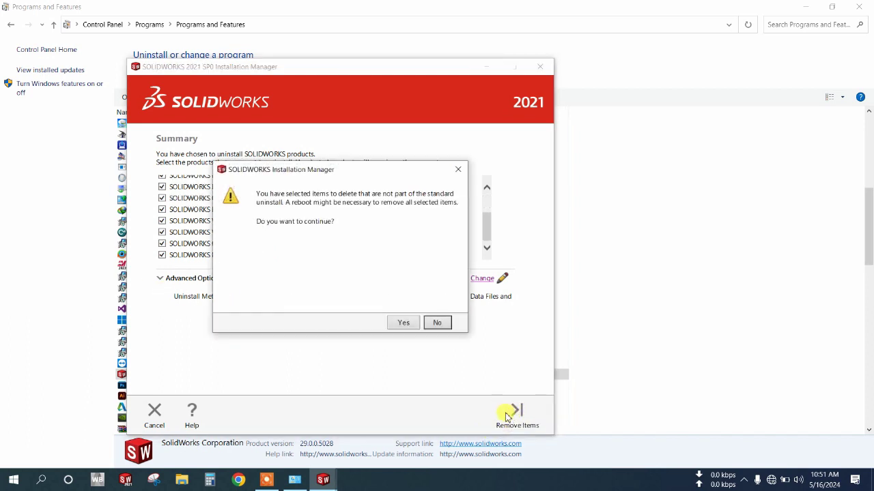
click(404, 323)
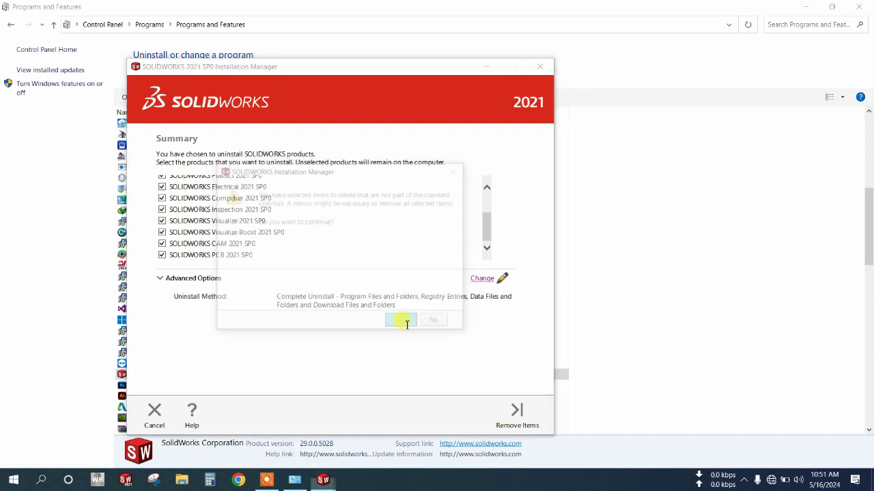
click(247, 244)
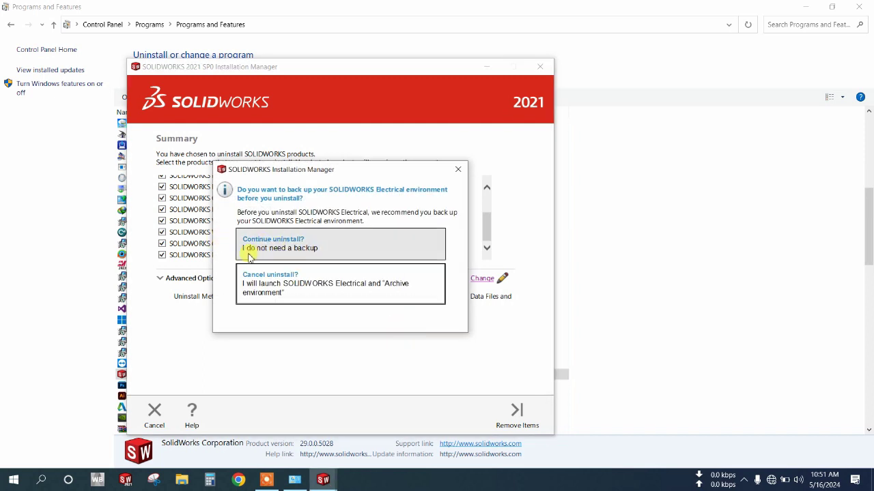
click(293, 247)
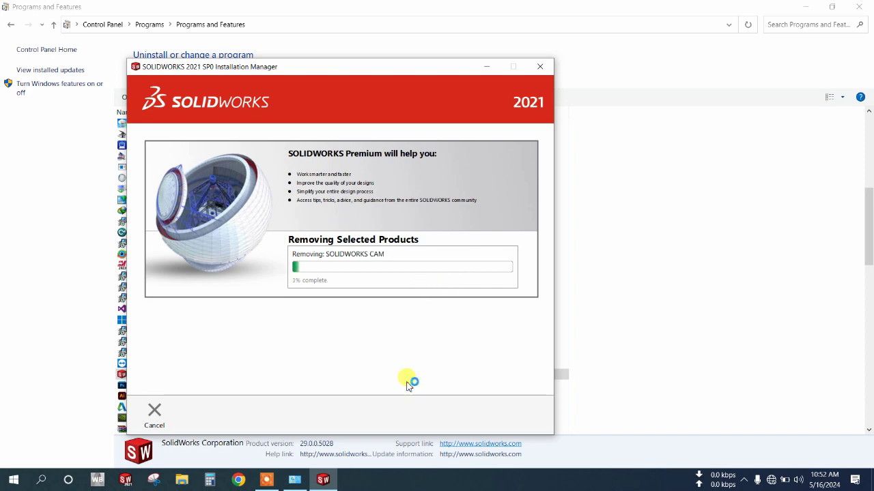
Close the Programs and Features window and acknowledge the completed SOLIDWORKS uninstall
click(859, 6)
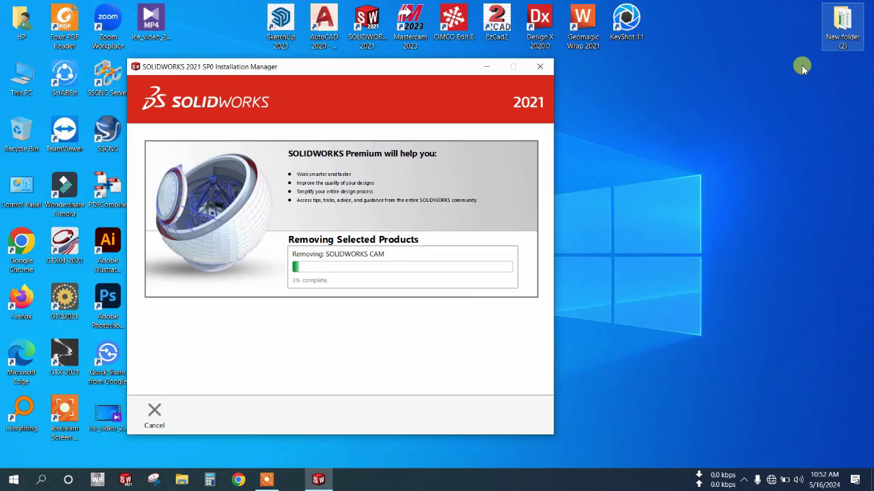
drag(316, 72, 444, 82)
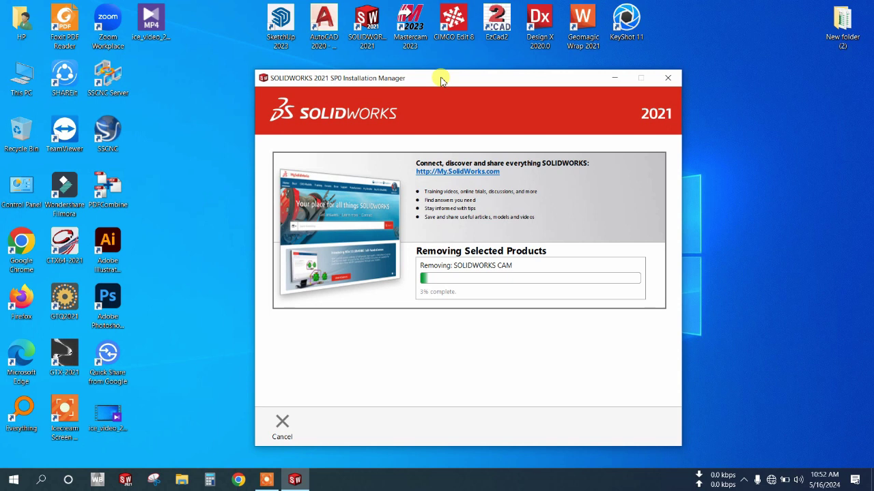
right_click(739, 103)
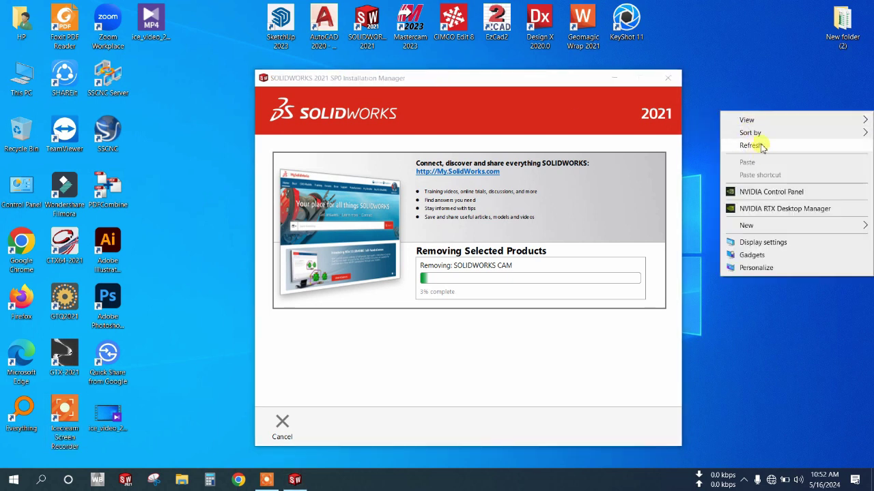
click(761, 146)
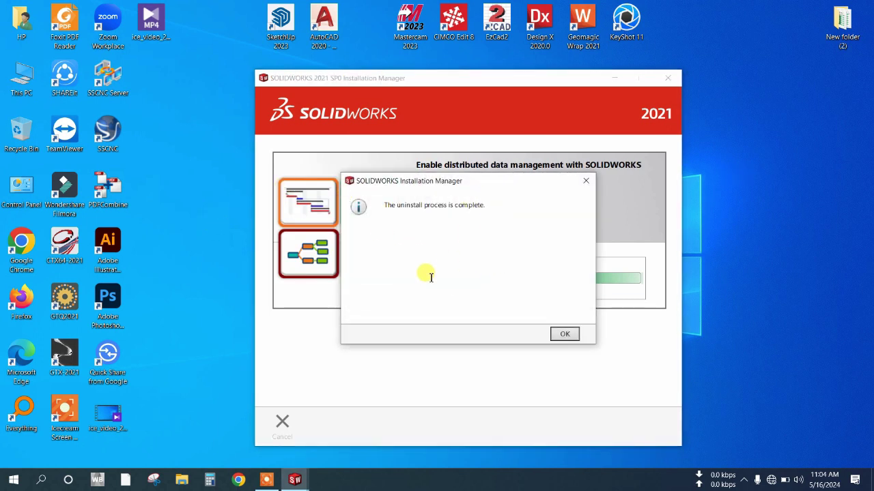
click(566, 333)
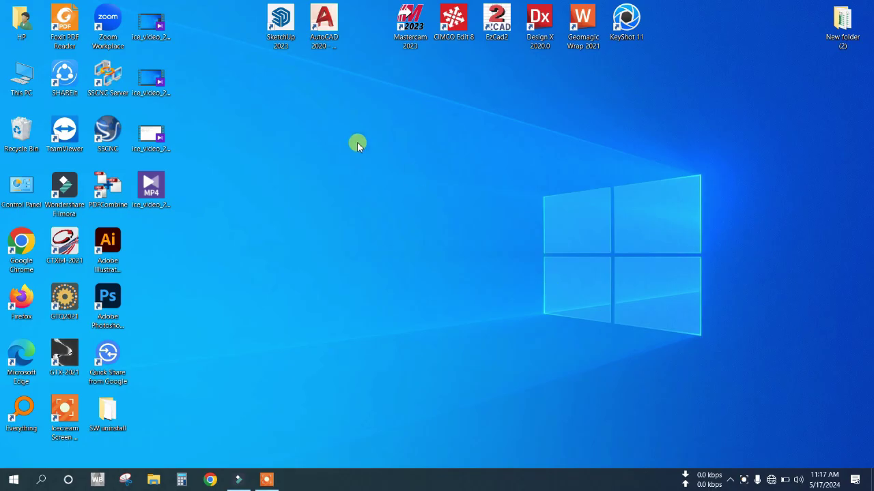
Open the SolidWorks_Flexnet_Server folder on Local Disk (C:) and bring up the available actions for the server_remove batch file
double_click(20, 80)
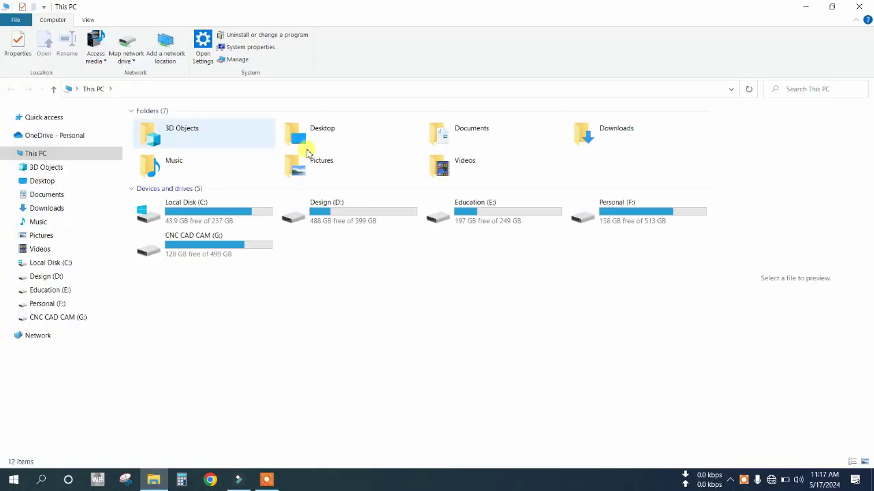
click(248, 214)
double_click(248, 214)
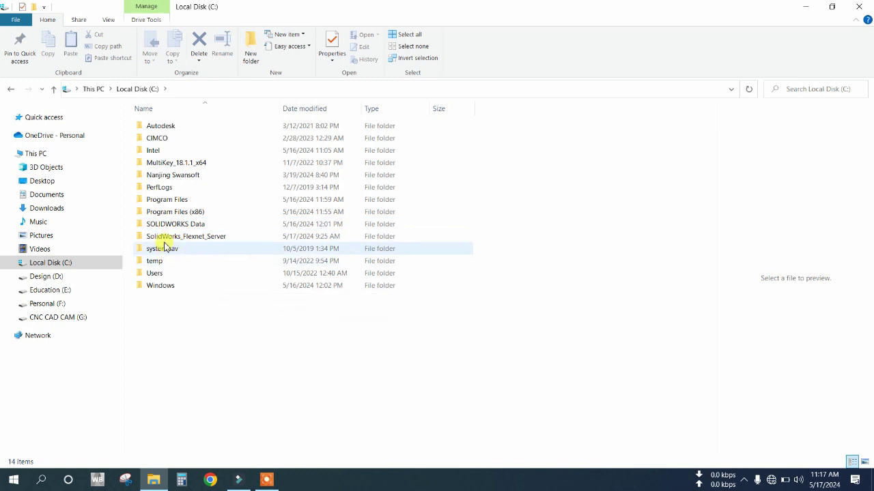
double_click(234, 239)
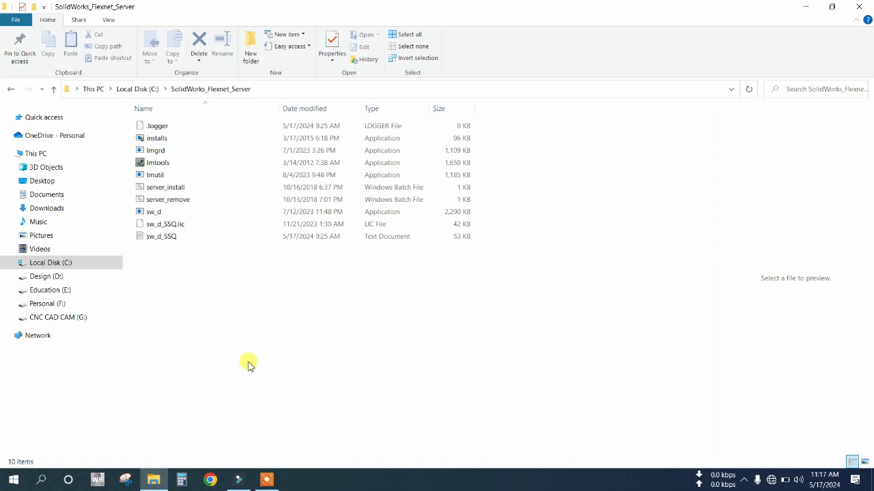
click(179, 202)
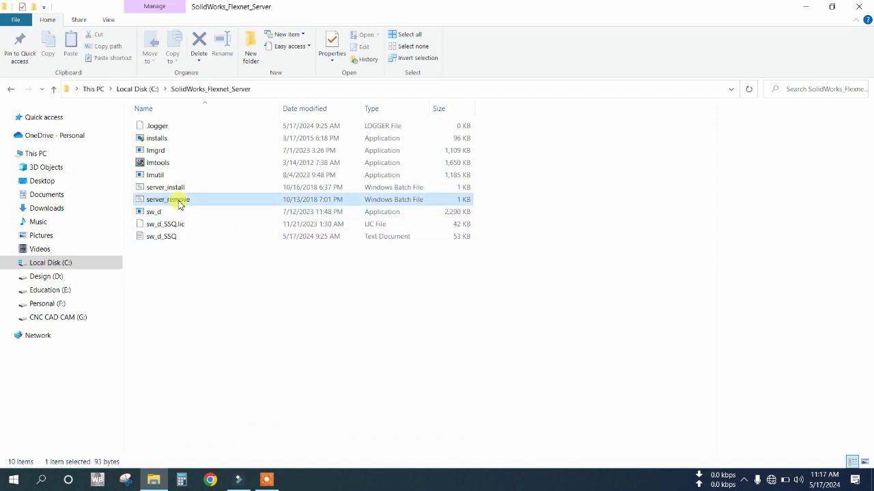
right_click(178, 201)
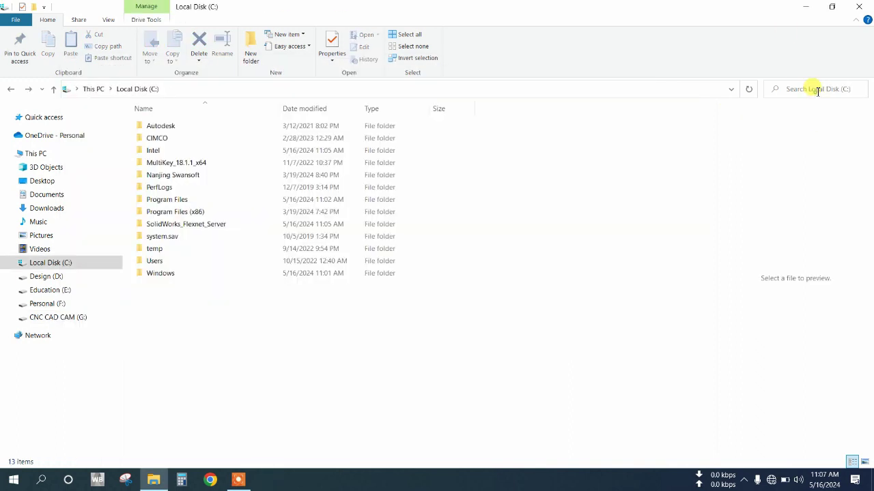
Search Local Disk (C:) for "solidworks" and permanently delete all the found files and folders
click(836, 89)
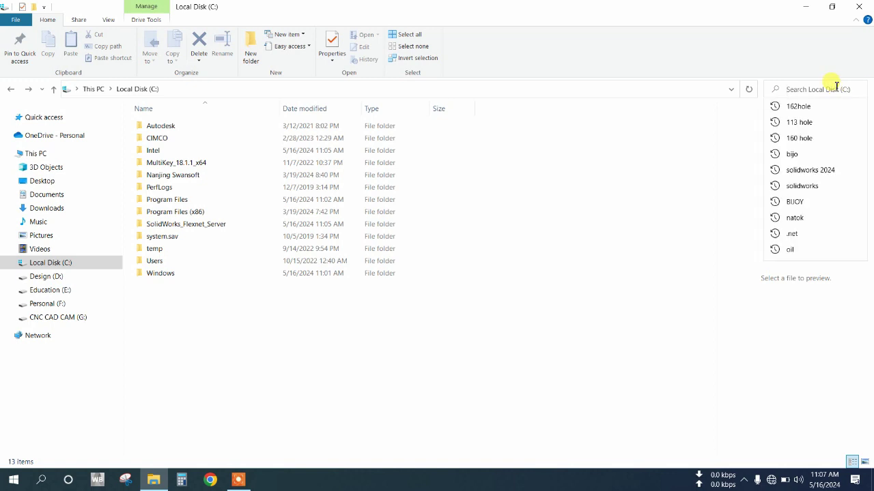
text(solidworks)
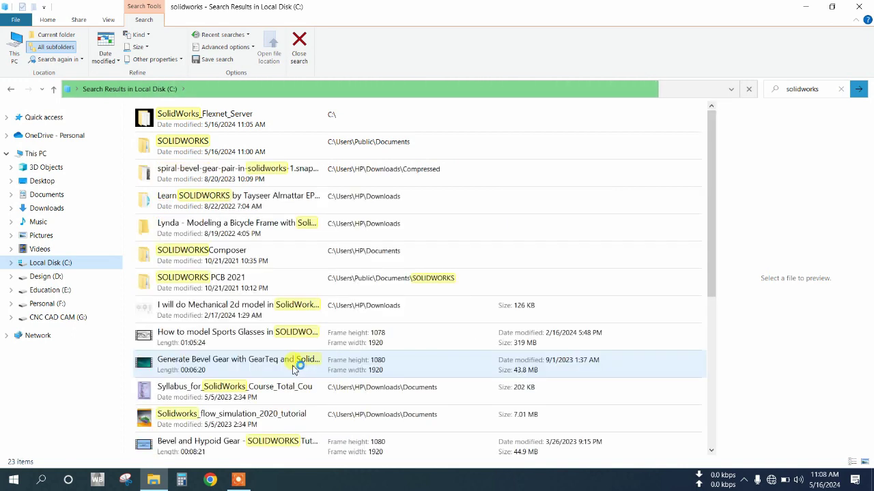
scroll(381, 286, down, 4)
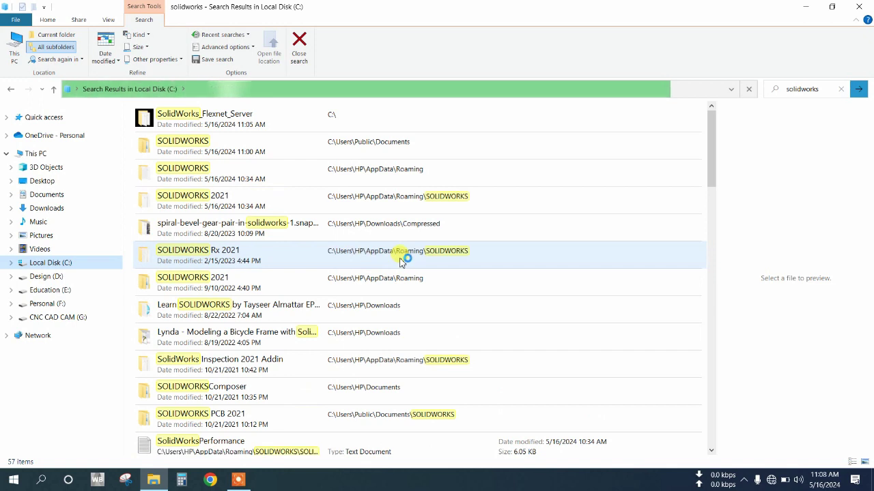
scroll(403, 259, down, 10)
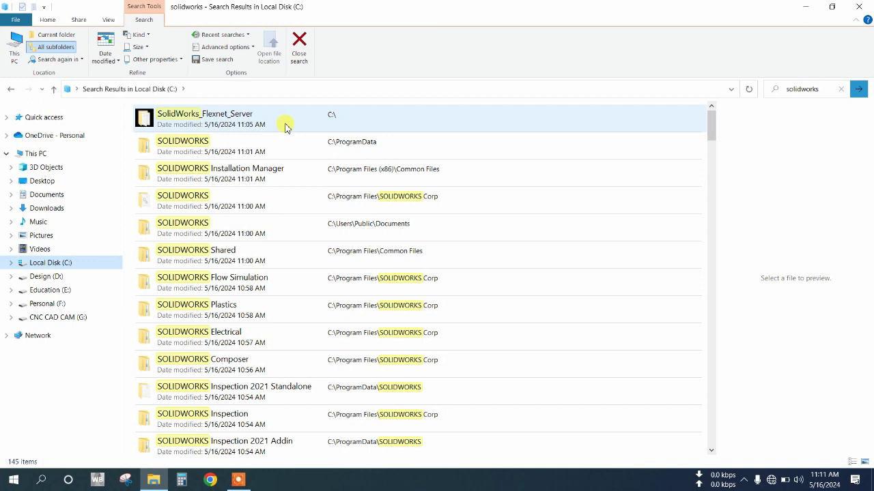
key(ctrl+a)
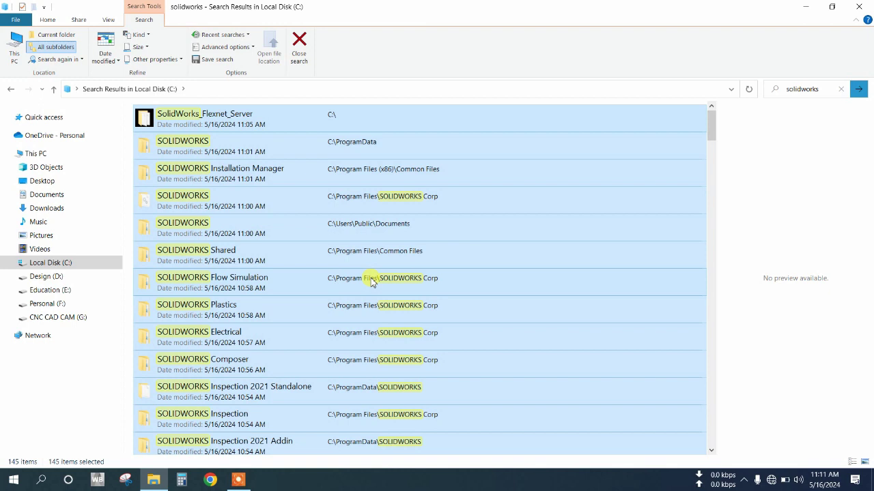
key(shift+Delete)
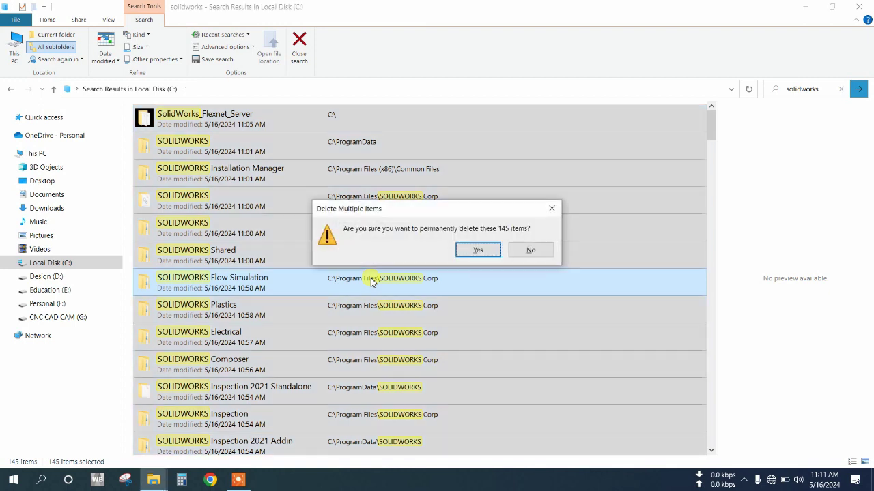
click(482, 250)
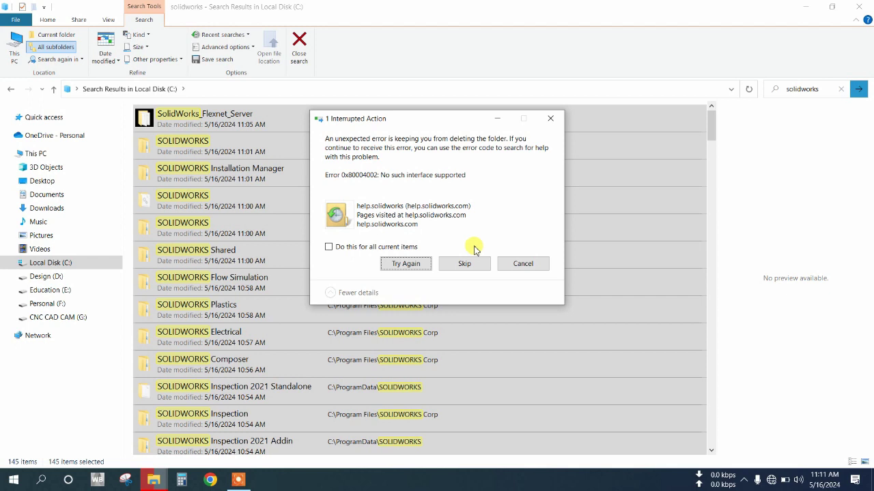
Retry the interrupted deletion for all current items, and skip all items that still raise the same error
click(354, 247)
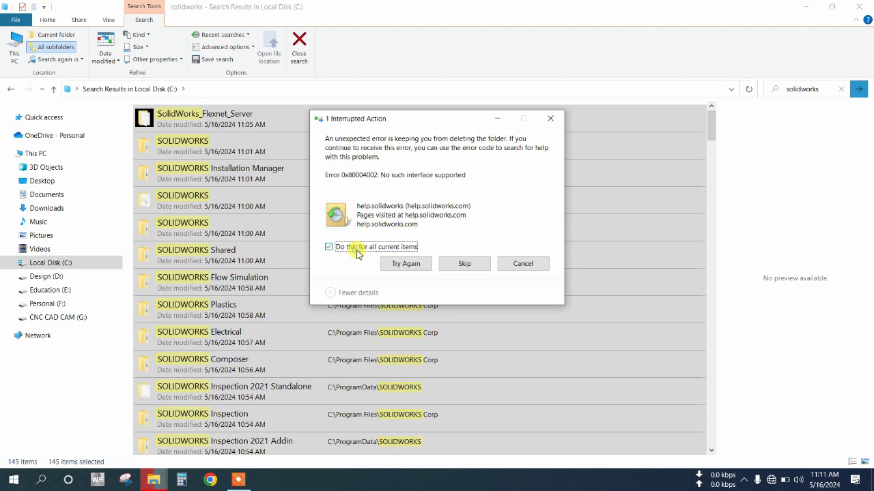
click(409, 266)
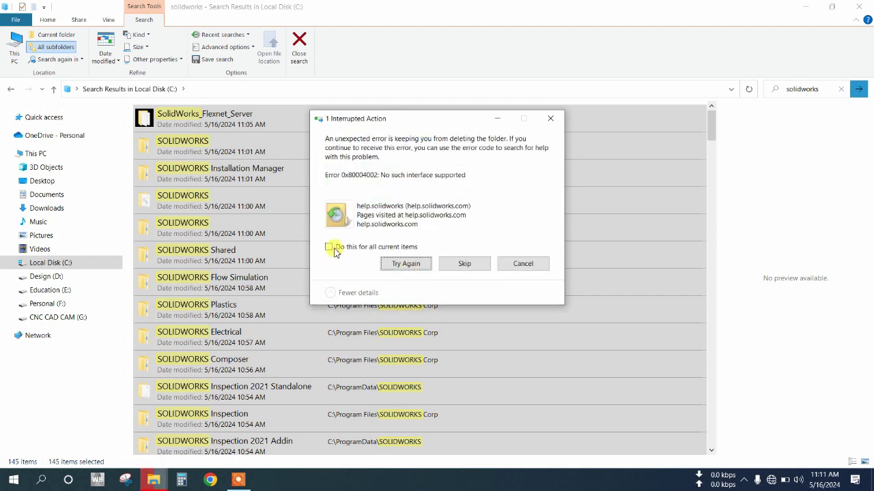
click(330, 247)
click(462, 267)
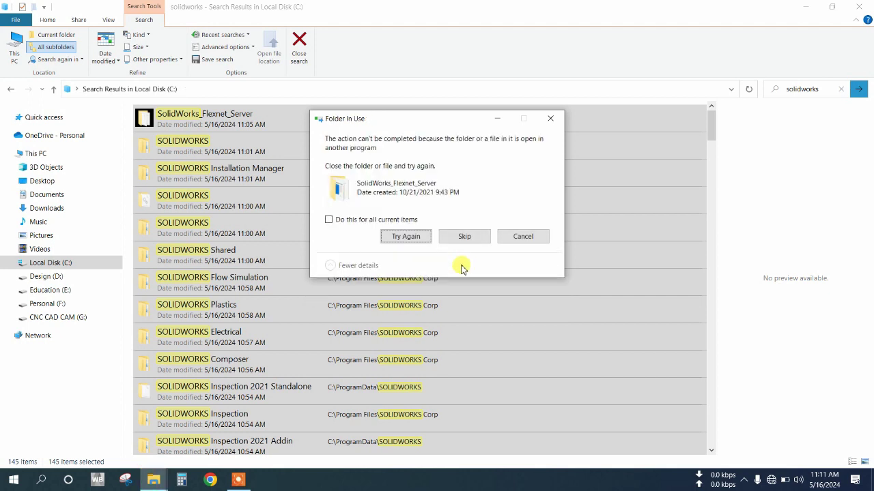
Skip all in-use and missing items during the deletion, and grant administrator permission to delete all the remaining protected folders
click(359, 219)
click(462, 236)
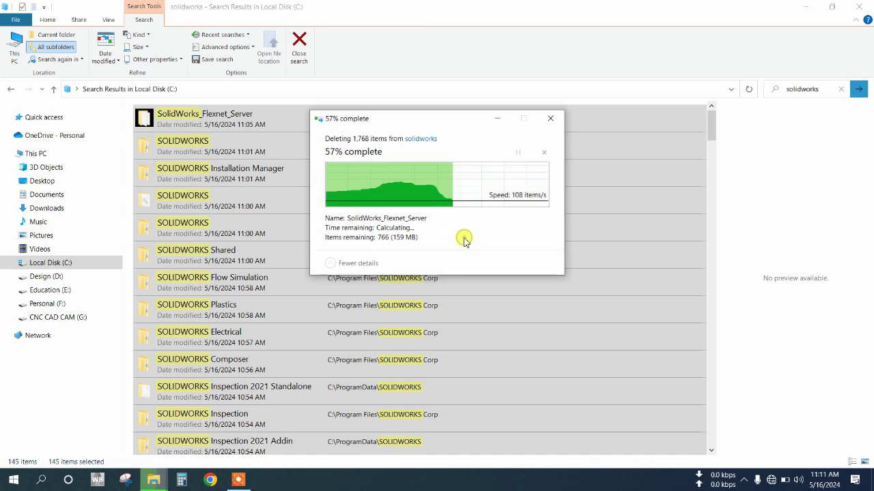
click(344, 220)
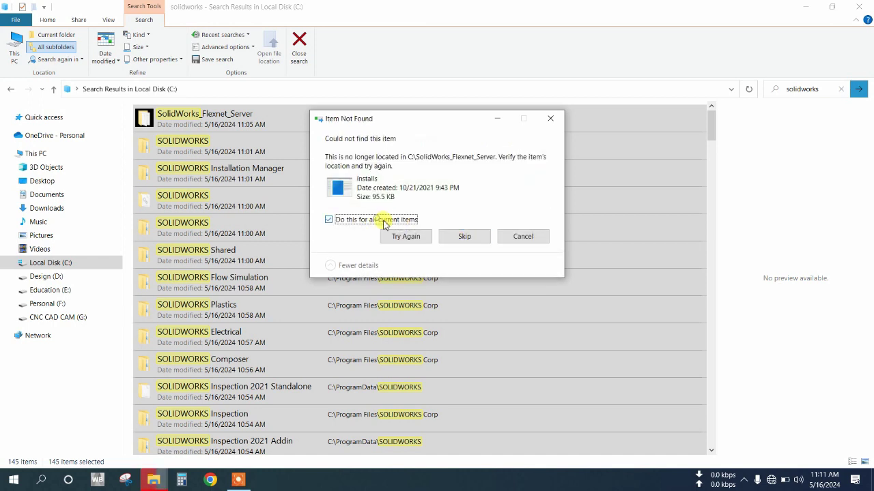
click(462, 236)
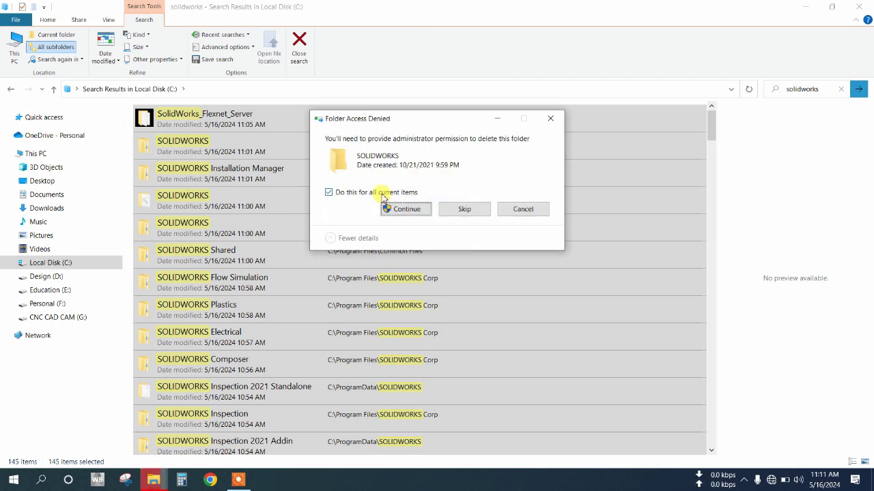
click(335, 193)
click(405, 209)
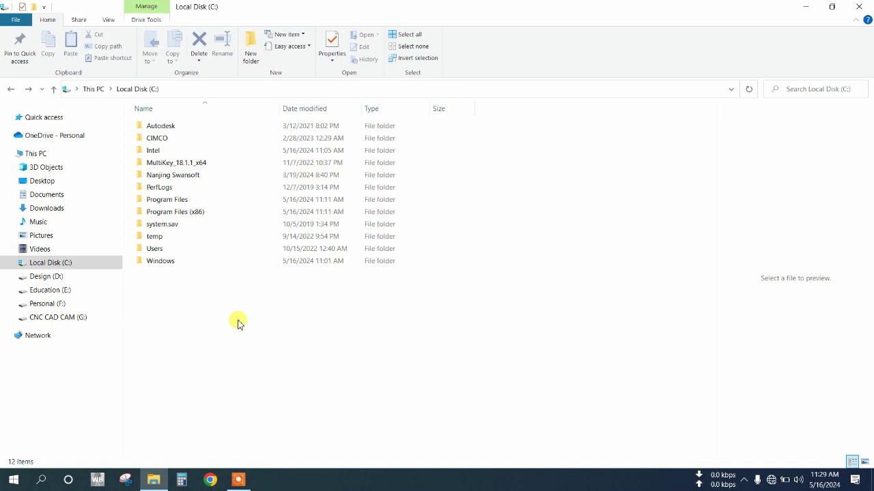
Show the Windows desktop and refresh it
key(super+d)
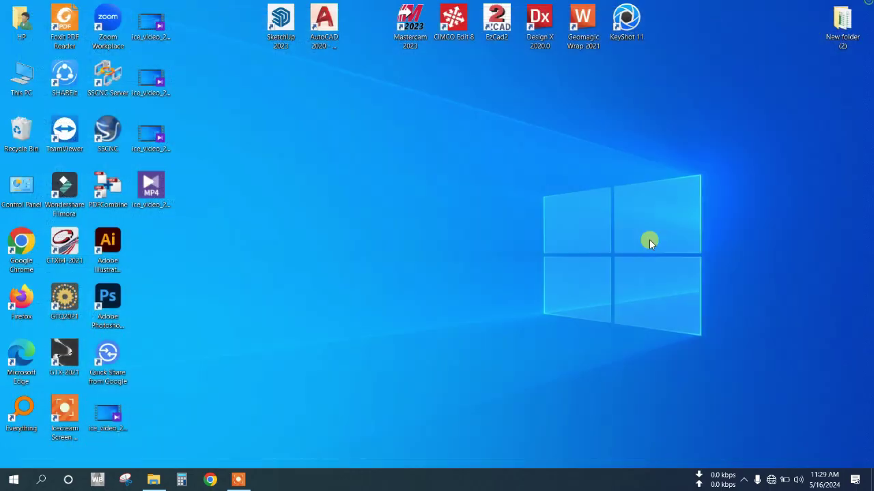
right_click(286, 116)
click(313, 146)
right_click(313, 147)
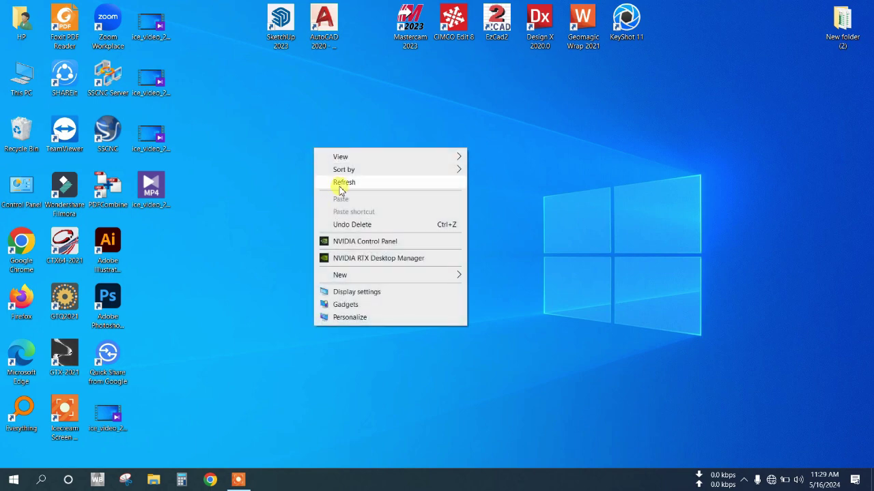
click(337, 182)
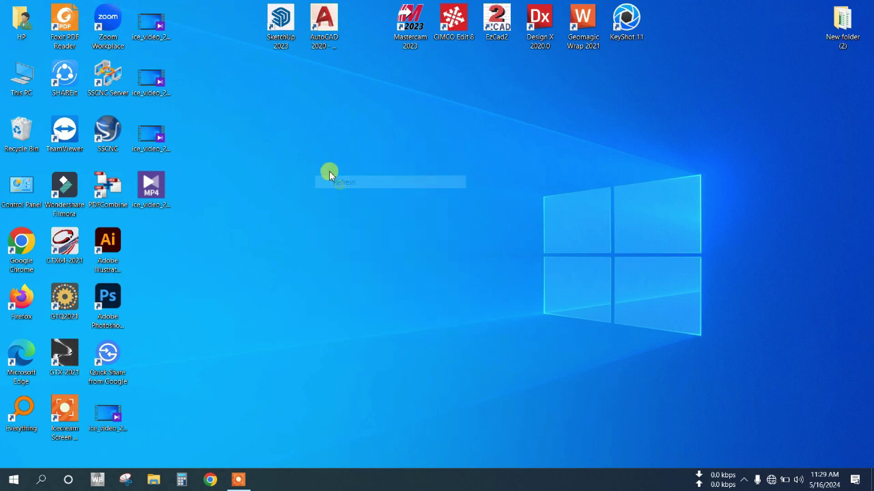